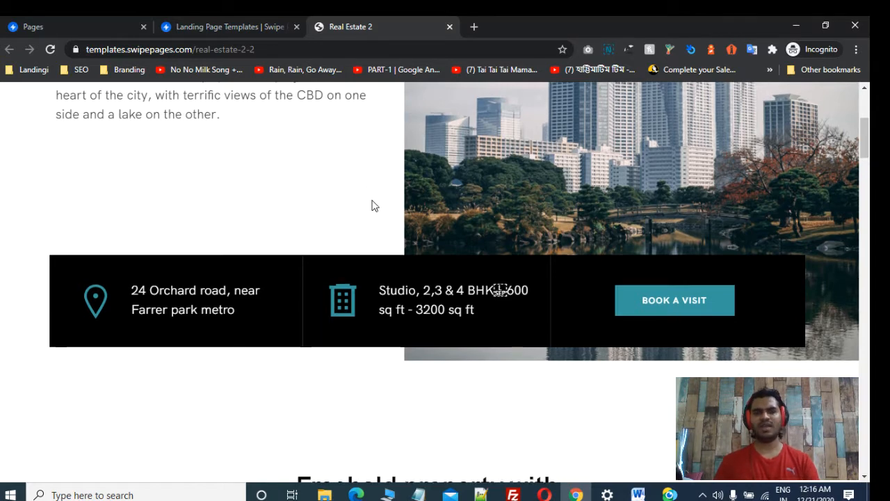
Step: Examine the Real Estate 2 template preview and its Book a Visit banner, and read the goal notes in the Word document
scroll(372, 204, up, 3)
scroll(372, 205, down, 2)
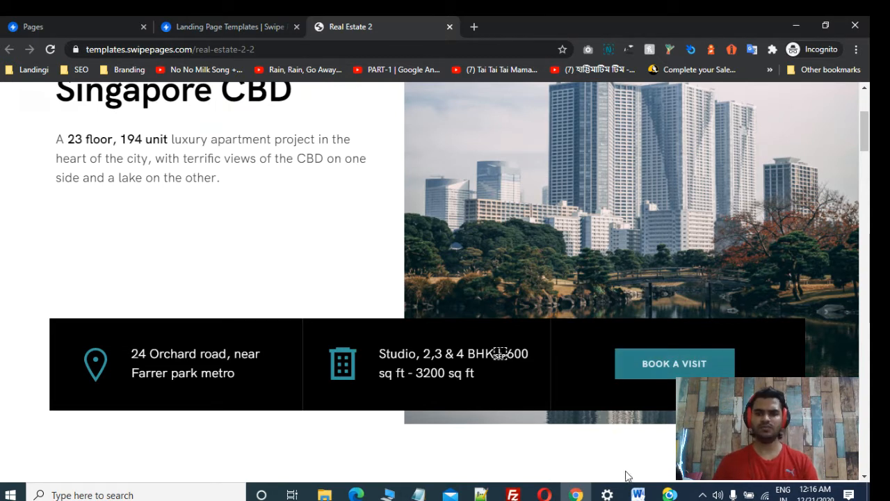
click(638, 495)
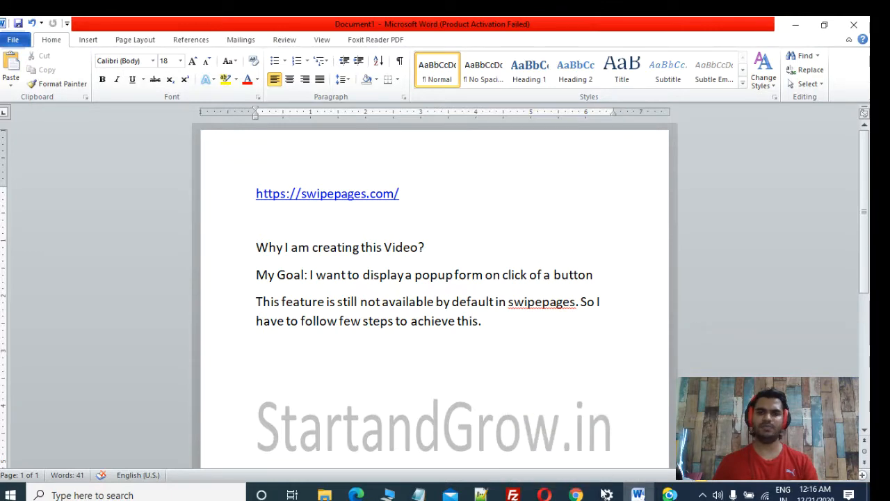
click(576, 495)
Step: Start a new Swipe Pages landing page named "My Property" and continue to the page type choice
click(121, 22)
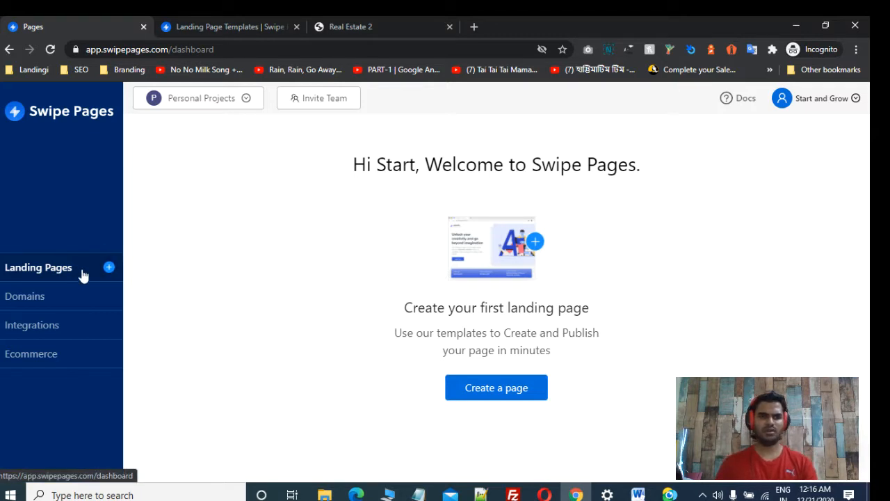
click(110, 268)
click(468, 318)
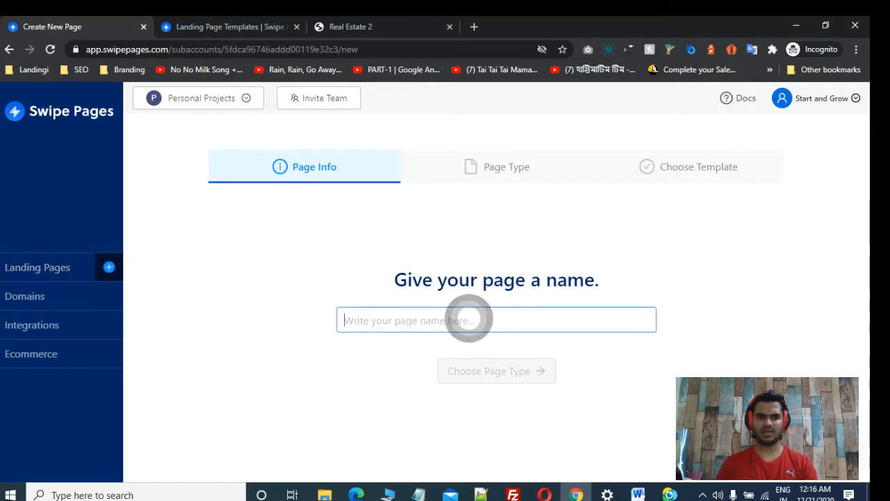
text(My Property)
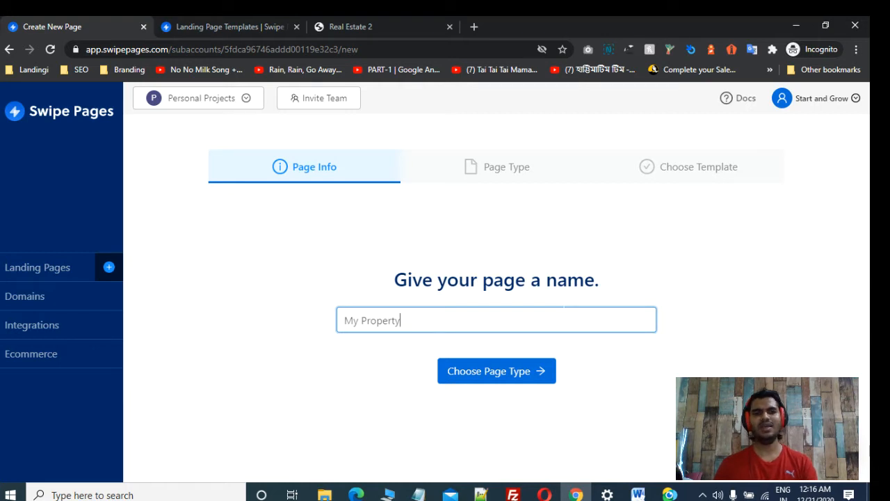
click(496, 371)
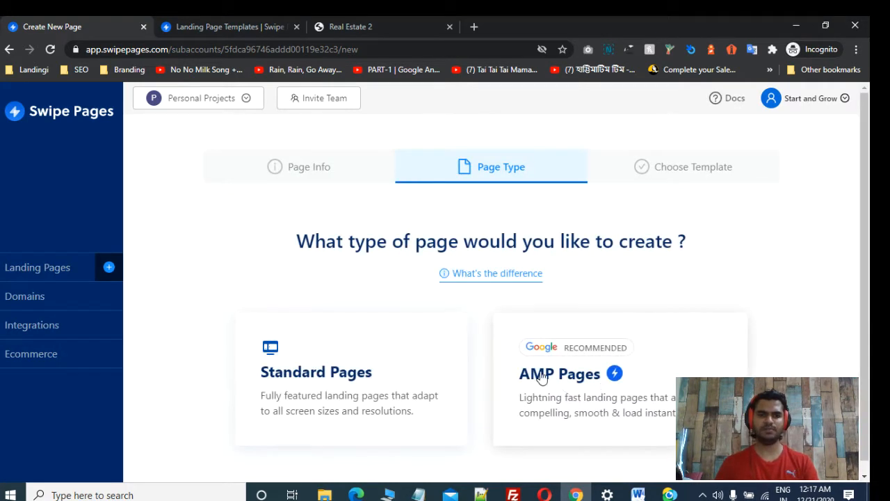
Step: Choose the Standard Pages type and create the page from the Real Estate template headed "Garden Villament in Singapore CBD"
scroll(348, 355, down, 1)
click(311, 354)
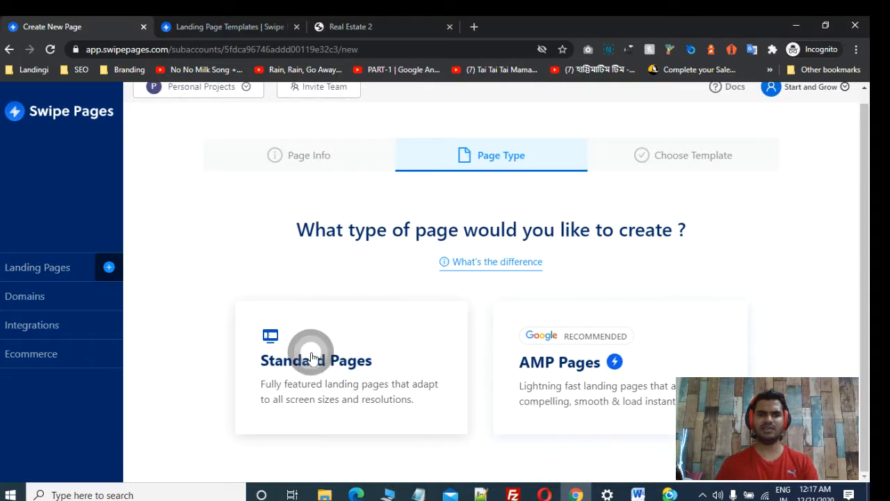
click(740, 286)
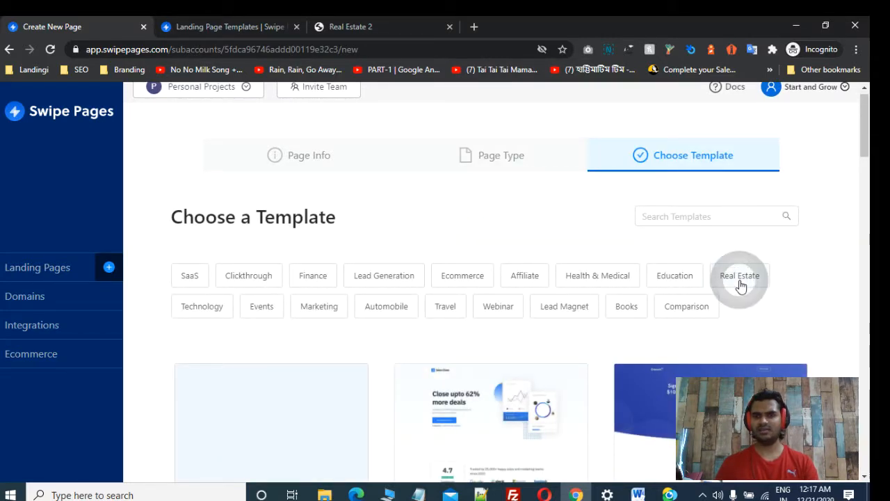
scroll(531, 328, down, 2)
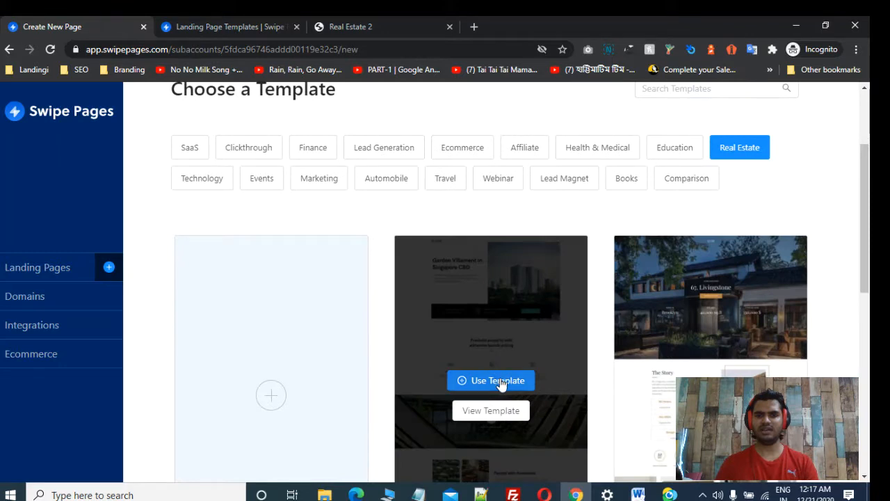
click(499, 380)
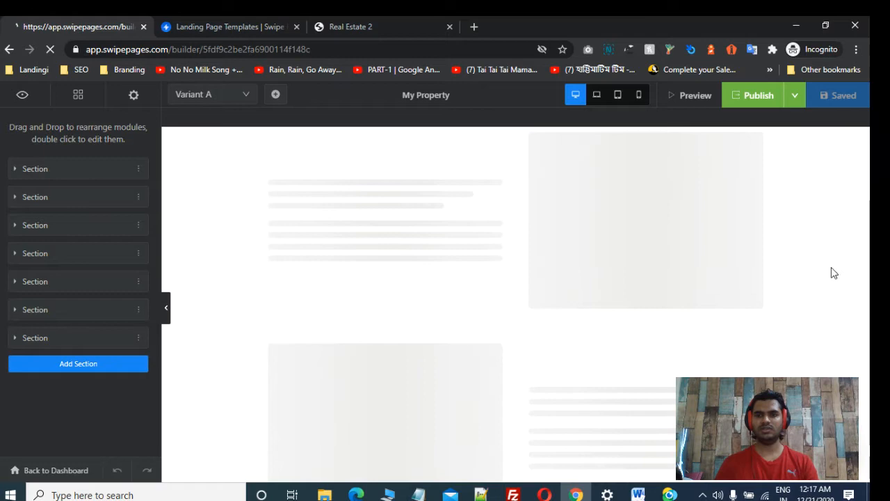
Step: Add a new row to the "Schedule a visit to our site" section at the end of the page
drag(864, 160, 866, 453)
scroll(394, 276, down, 2)
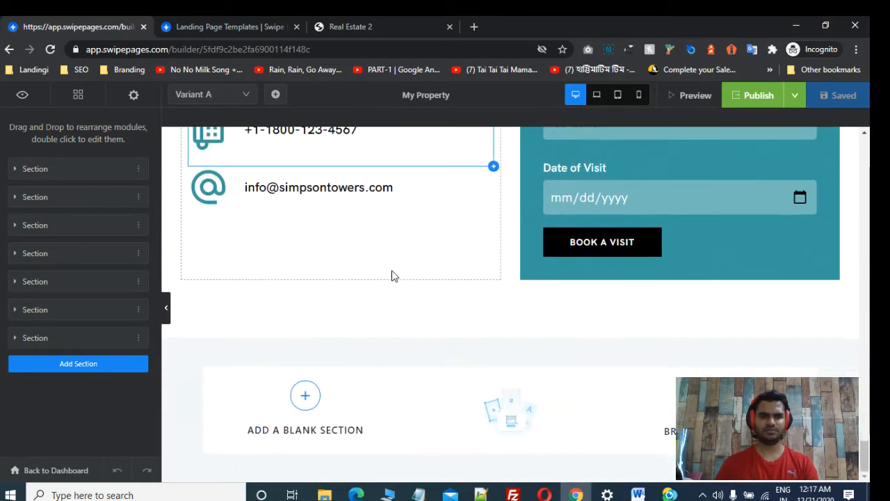
scroll(394, 287, up, 5)
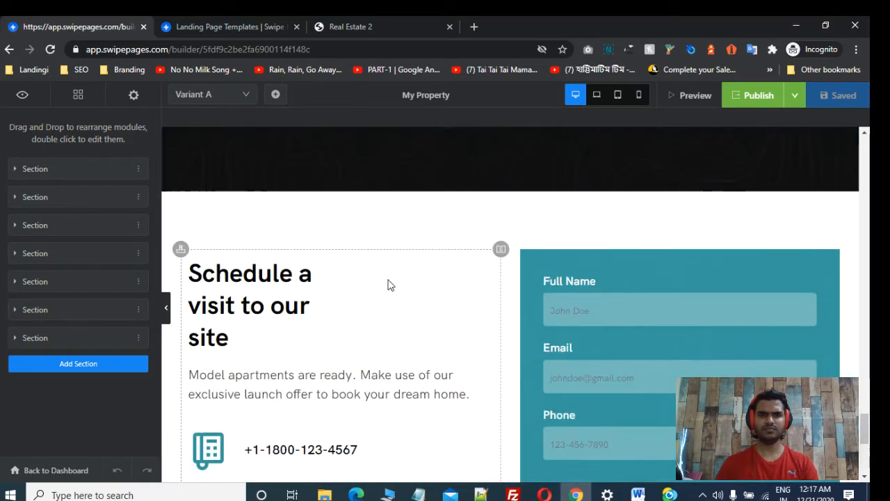
right_click(322, 202)
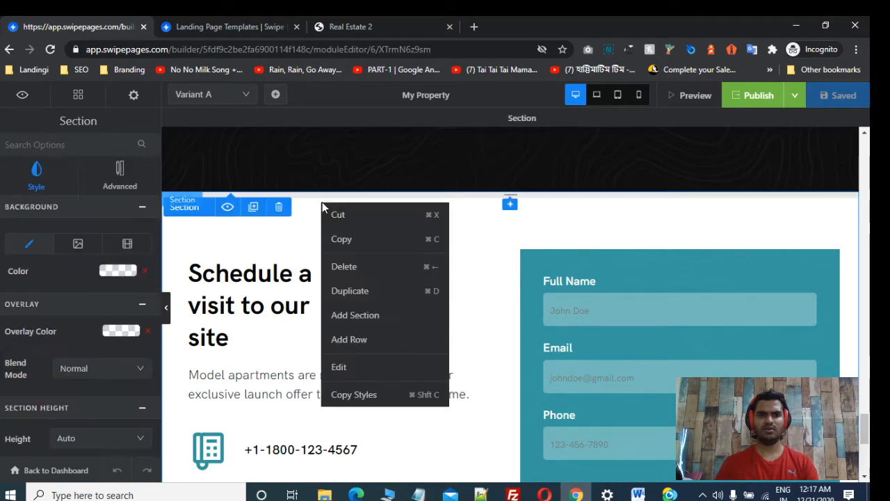
click(369, 341)
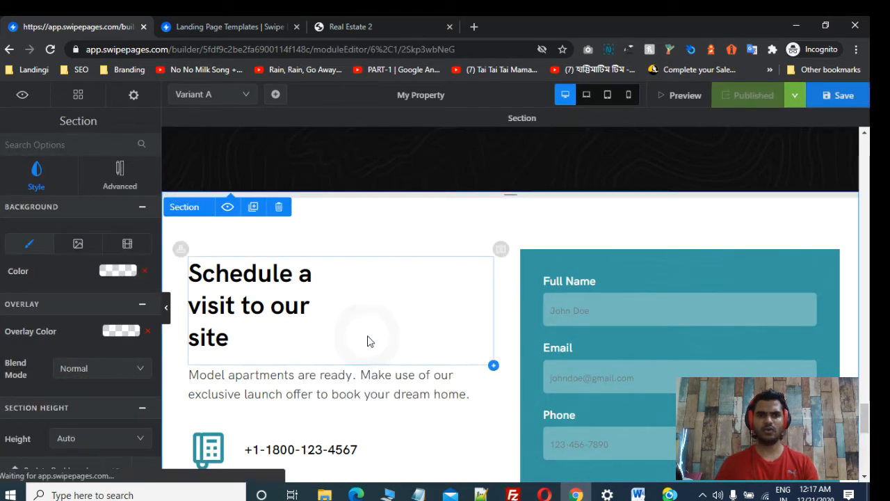
click(319, 202)
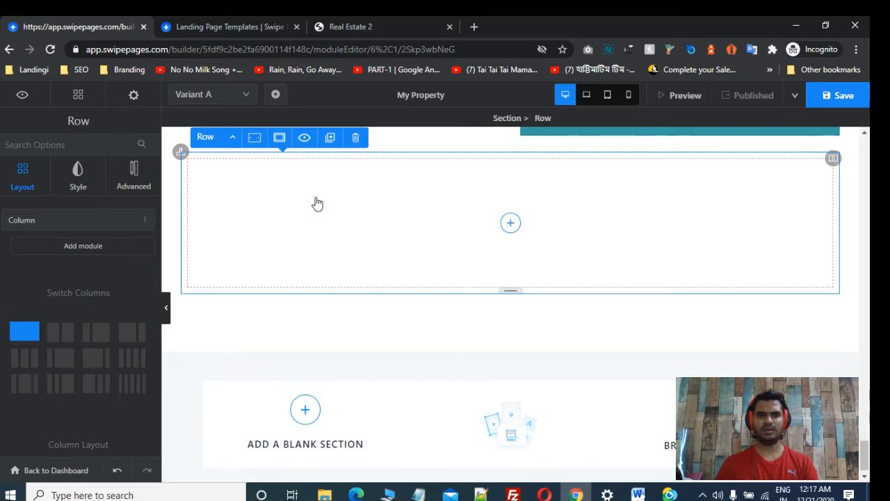
Step: Find the Form module and add it to the empty column of the new row
click(511, 222)
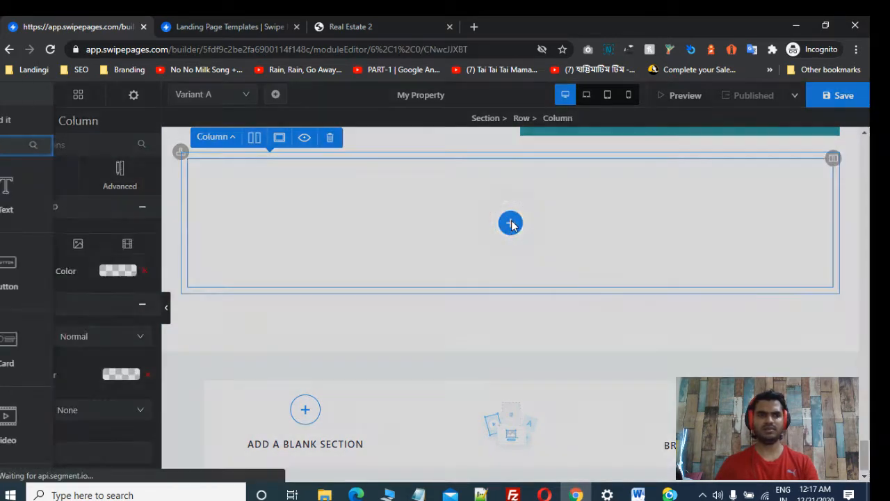
click(121, 146)
text(form)
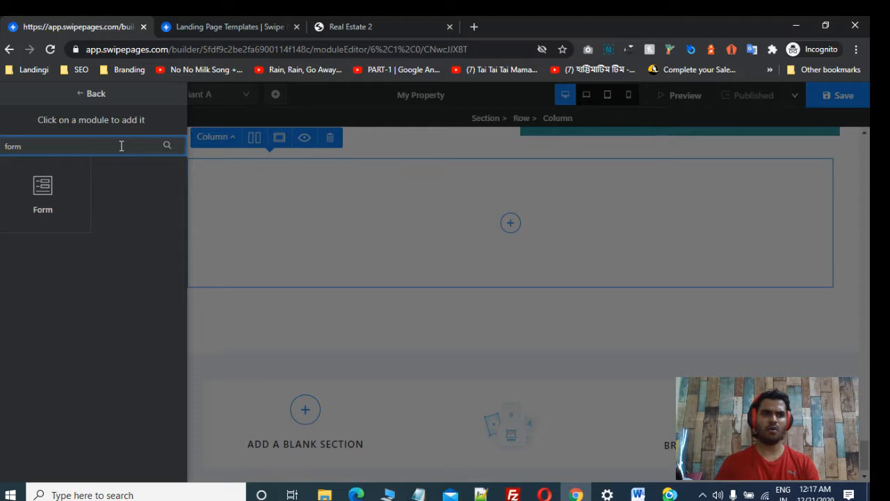
click(62, 183)
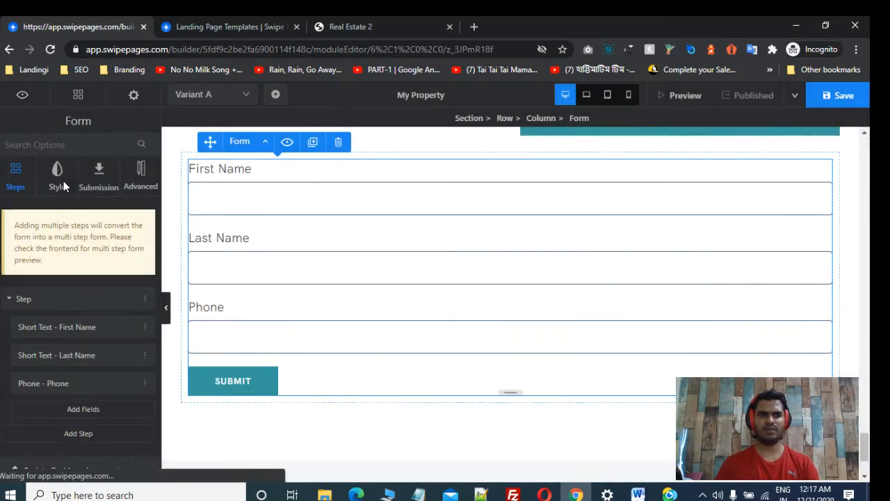
Step: Select the row that holds the new form and set its CSS ID to "booking-form"
click(267, 144)
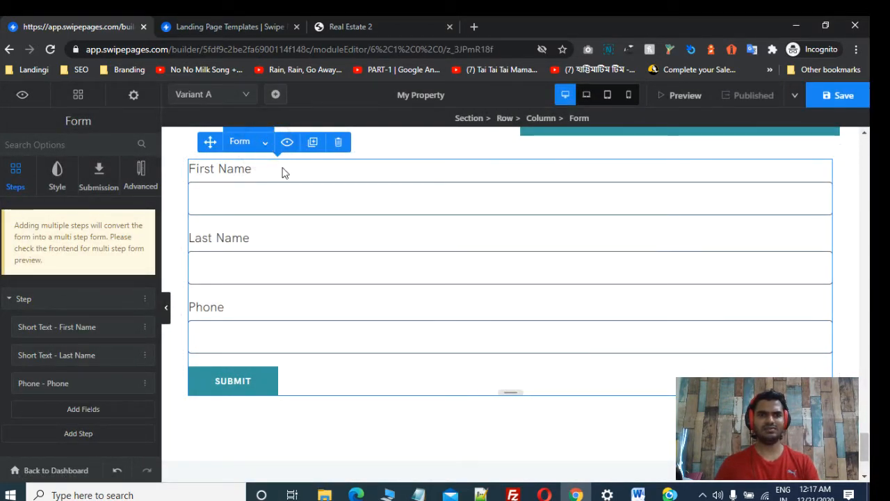
scroll(306, 201, up, 3)
click(250, 300)
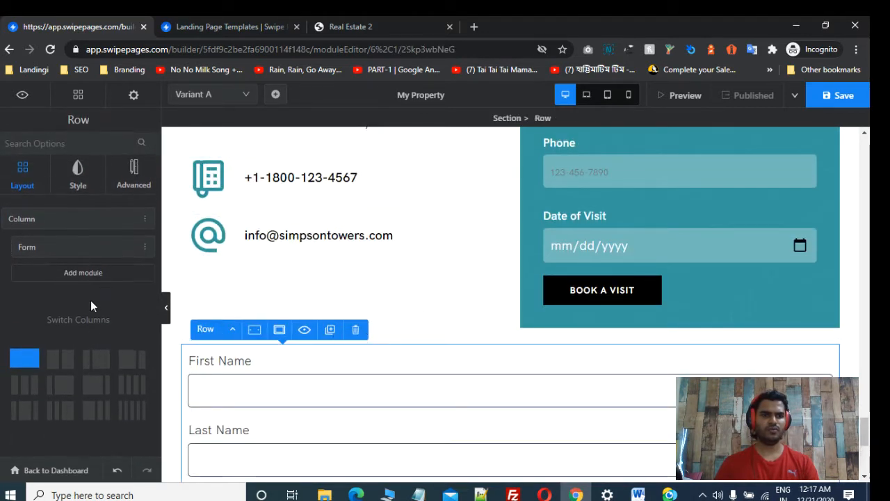
click(136, 183)
scroll(89, 402, down, 1)
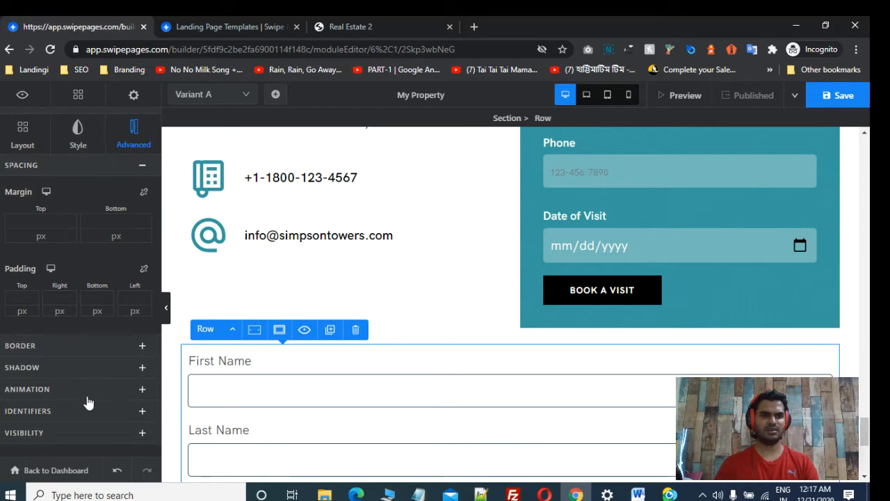
click(69, 413)
scroll(69, 413, down, 2)
click(91, 350)
text(booking)
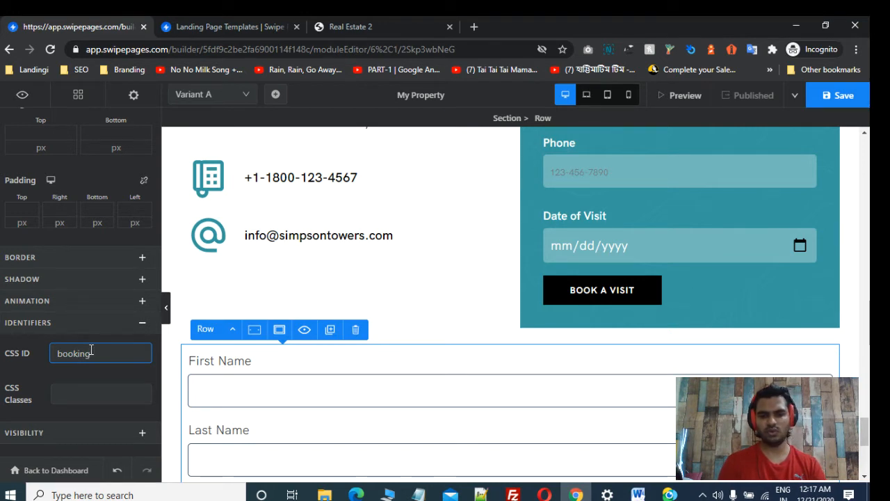
text(-form)
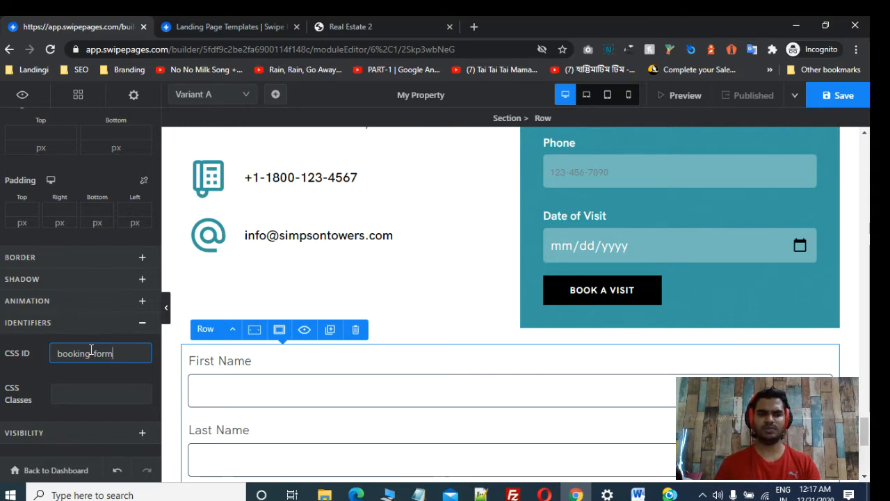
Step: Assign the CSS class "mlp-hide" to the form's row
click(79, 393)
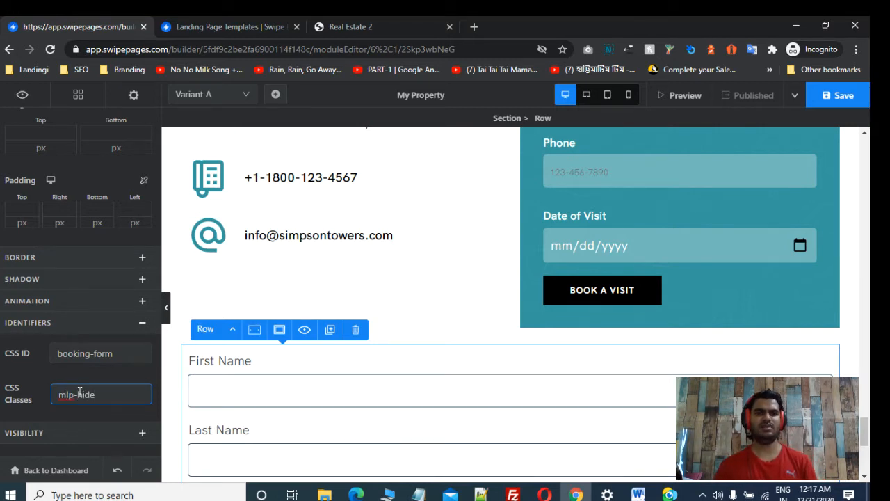
drag(61, 397, 48, 403)
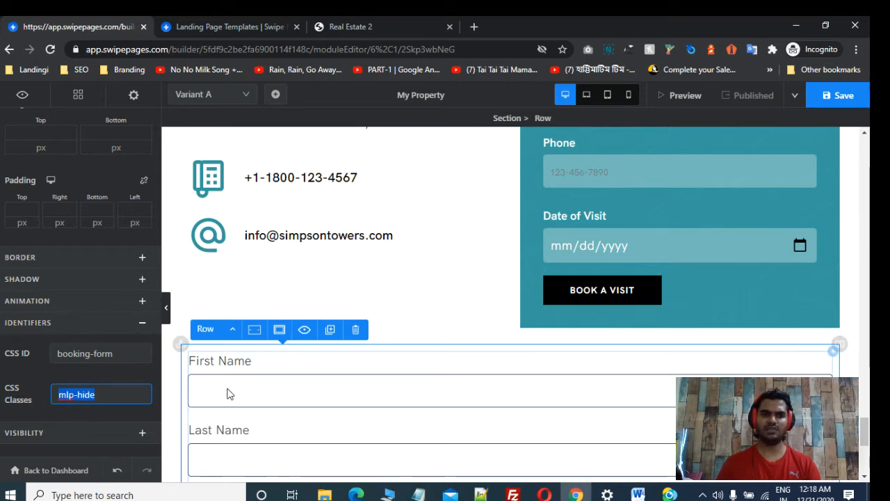
drag(124, 352, 19, 354)
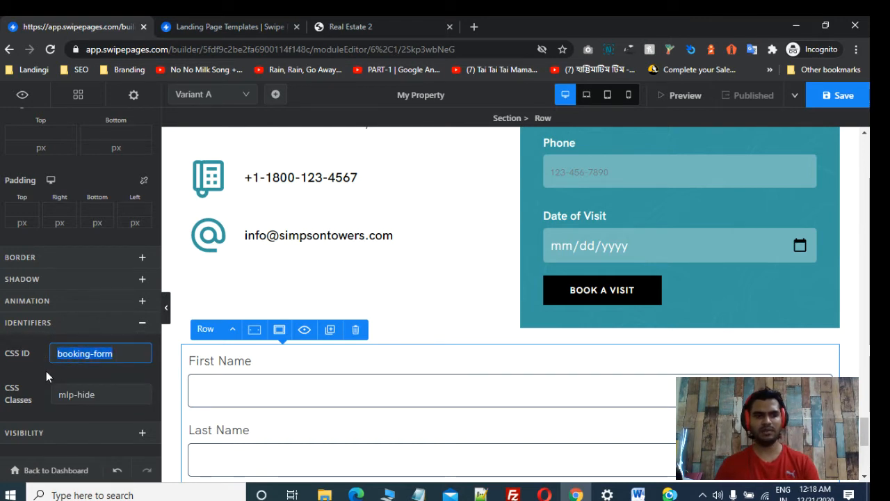
Step: Set the form row's background to the solid near-white colour FDFDFD and save the page
scroll(108, 367, up, 3)
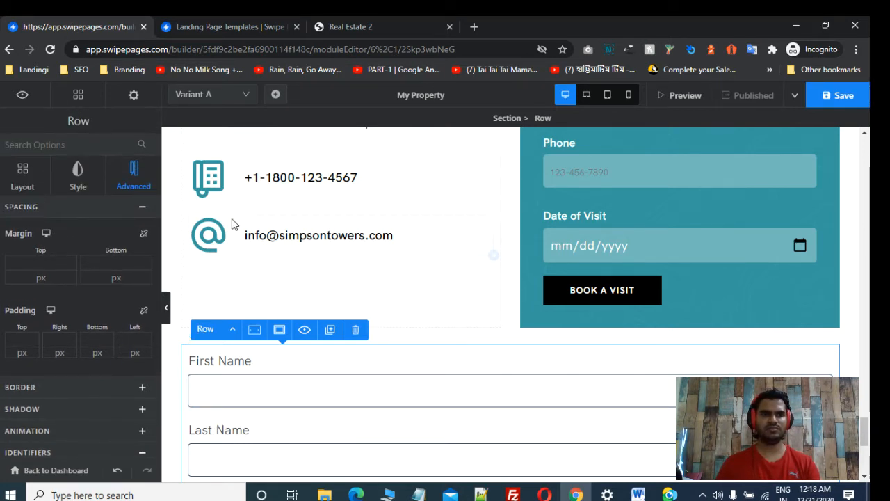
click(78, 175)
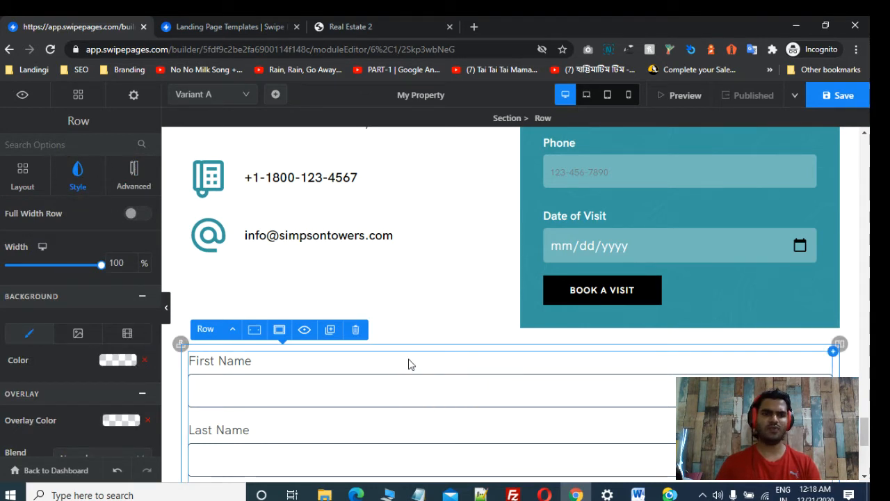
click(118, 360)
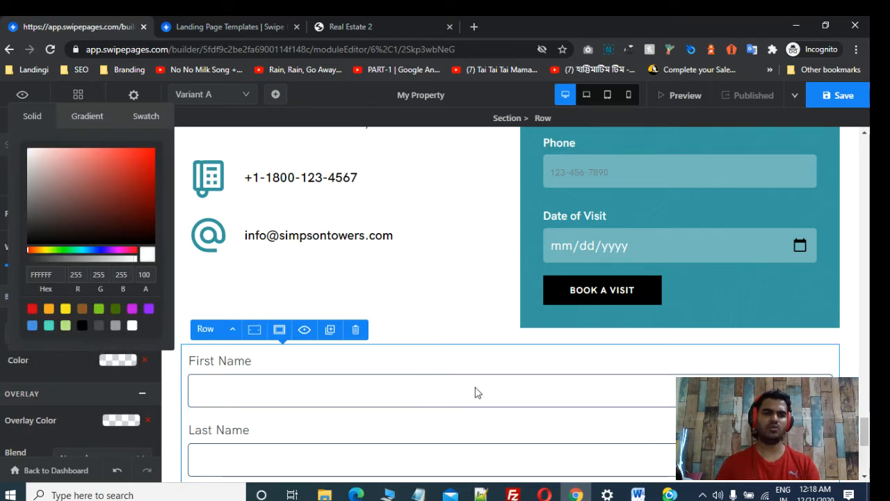
drag(42, 167, 27, 150)
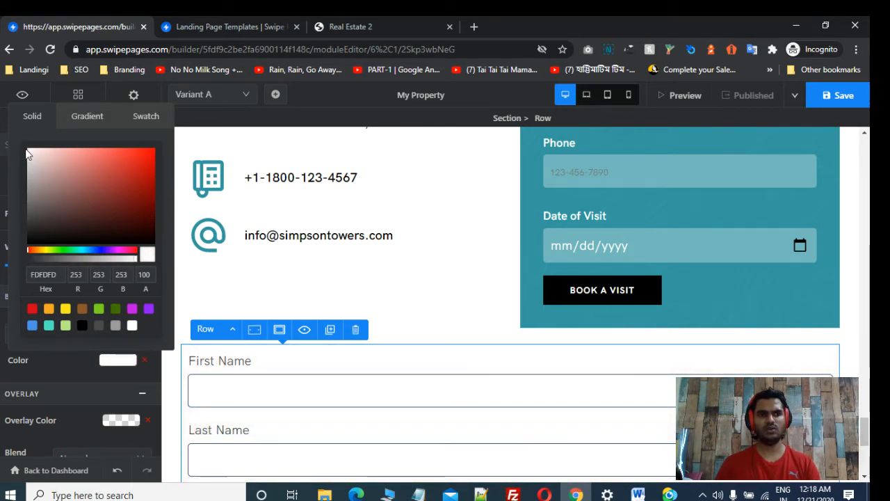
click(1, 284)
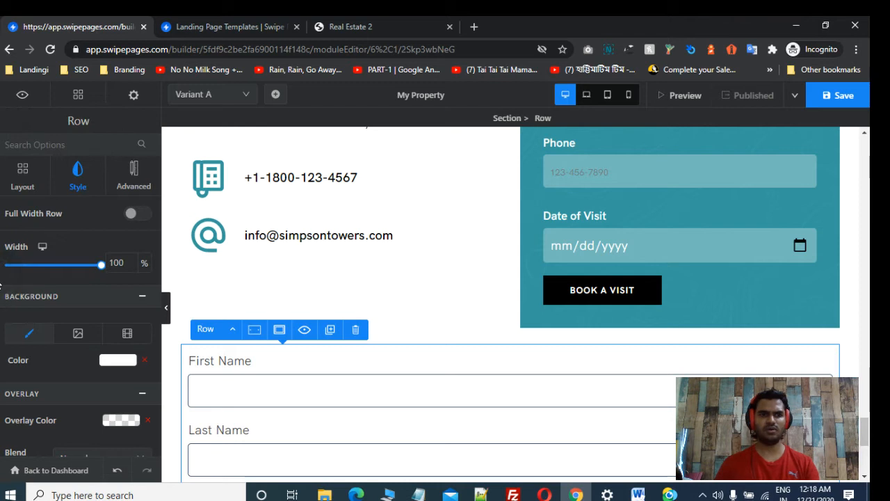
click(845, 97)
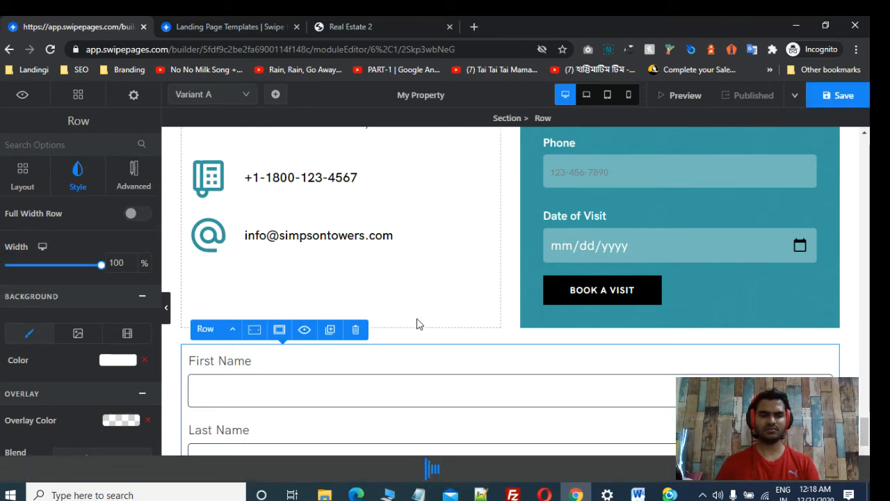
Step: Select the Book A Visit button in the black info strip below the hero text and set its click action to Open Lightbox
scroll(435, 310, up, 10)
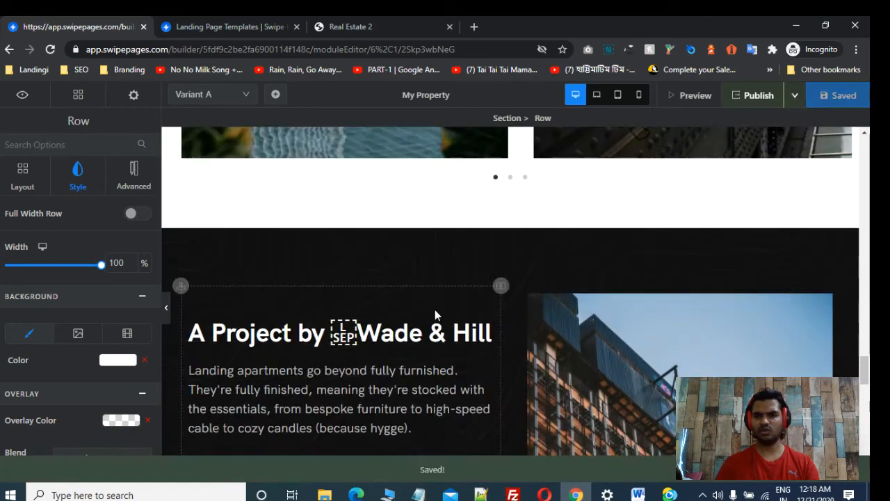
scroll(436, 310, up, 15)
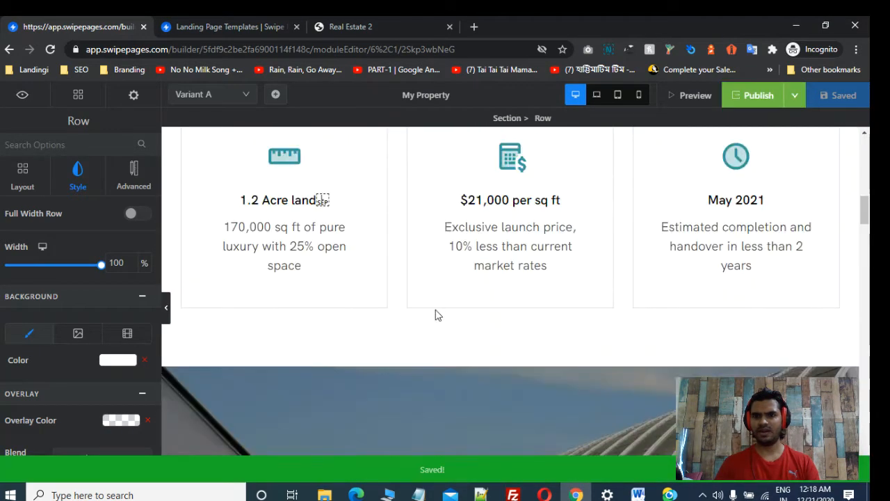
scroll(437, 315, up, 1)
click(728, 305)
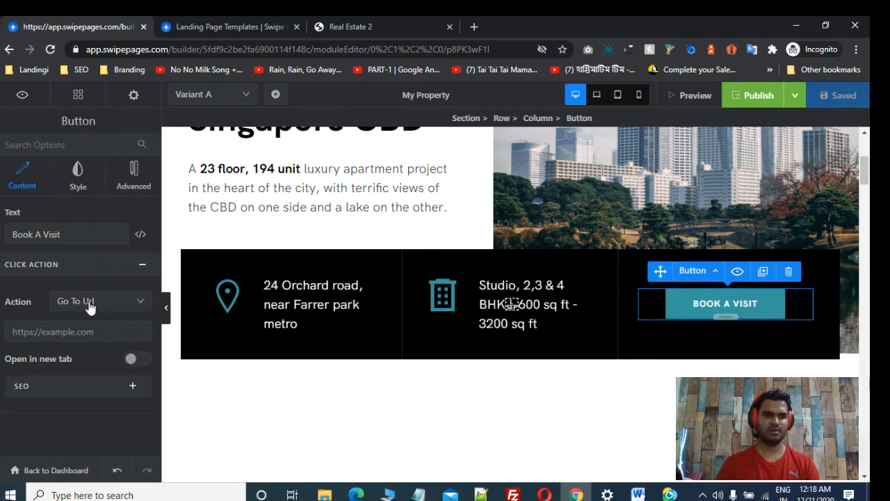
click(89, 301)
click(77, 365)
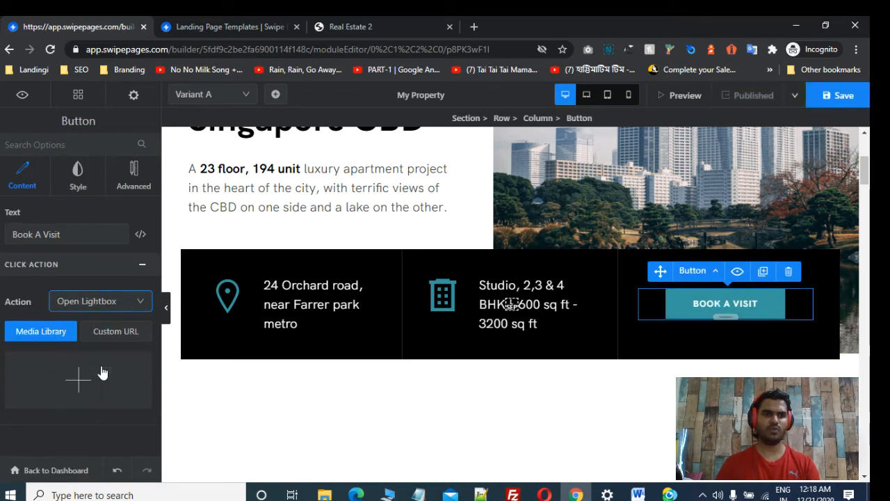
Step: Point the button's lightbox to the custom URL "#booking-form" and save the page
click(116, 333)
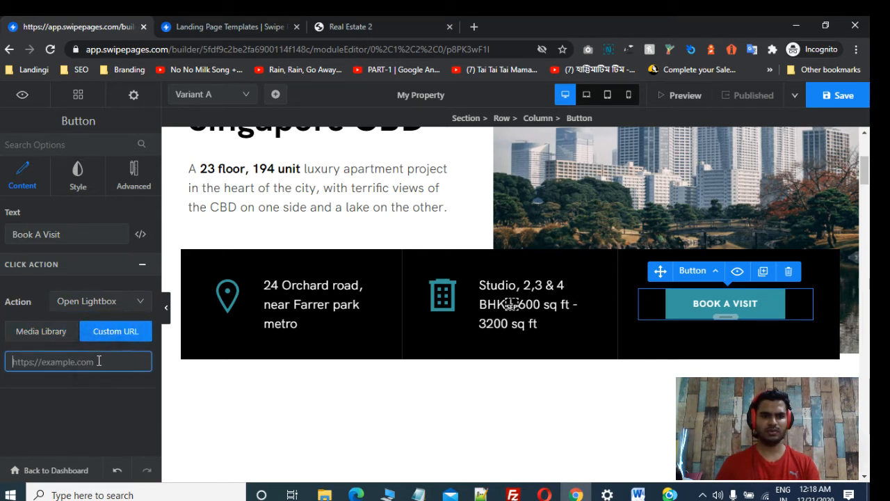
text(#)
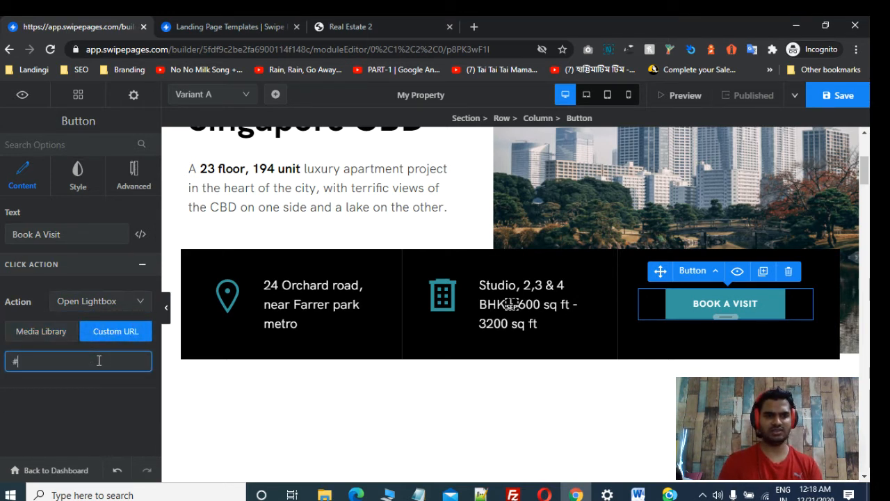
text(booking-form)
click(839, 95)
click(669, 495)
click(297, 416)
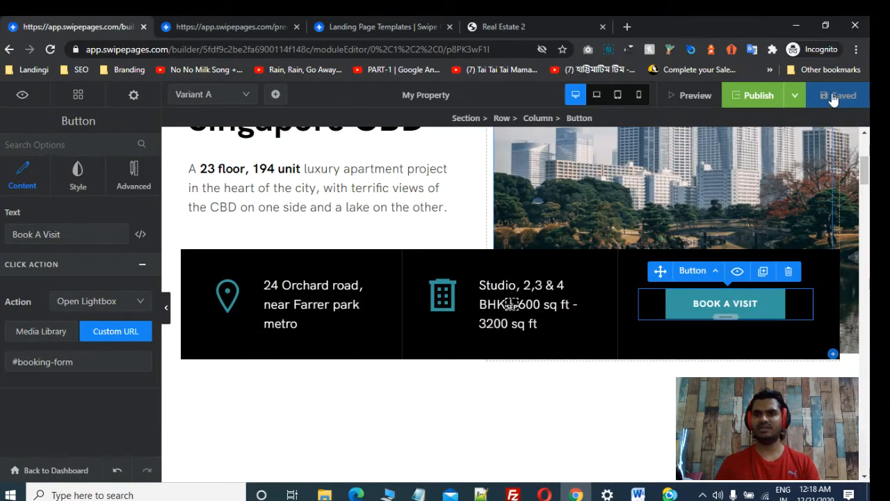
Step: Preview the page and test the Book A Visit button in the black info strip to open the form popup
click(697, 95)
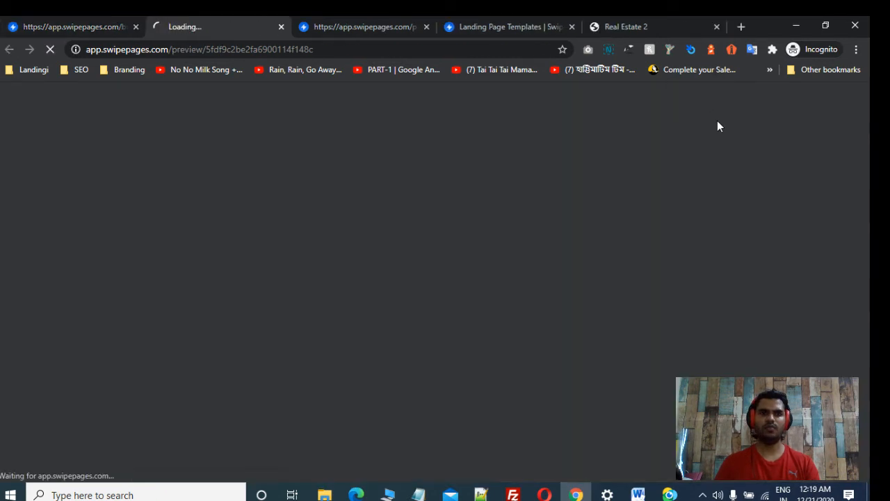
scroll(476, 250, down, 5)
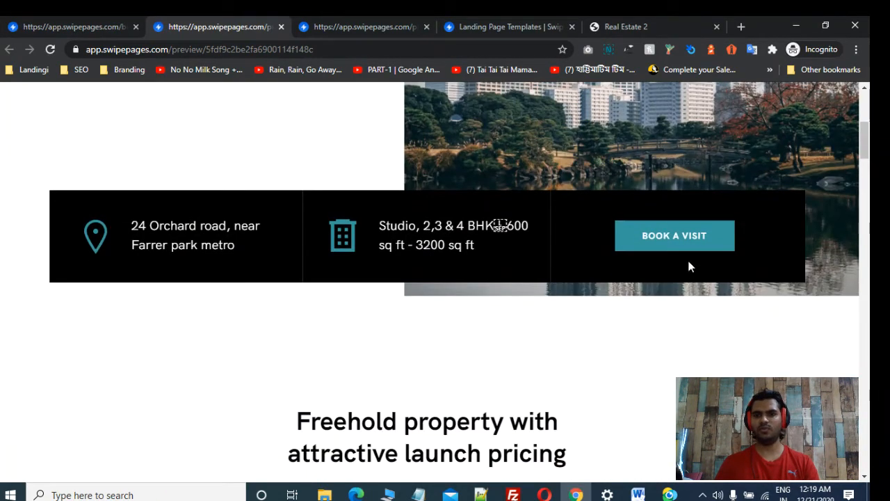
click(684, 243)
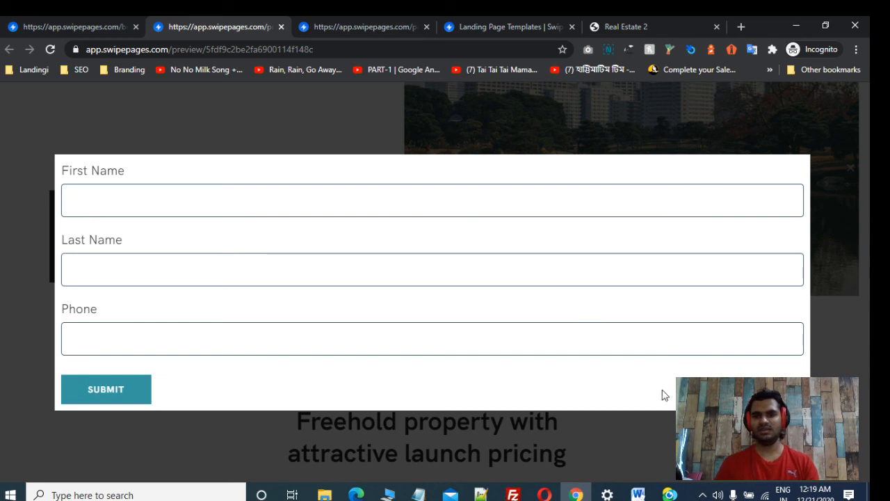
click(669, 494)
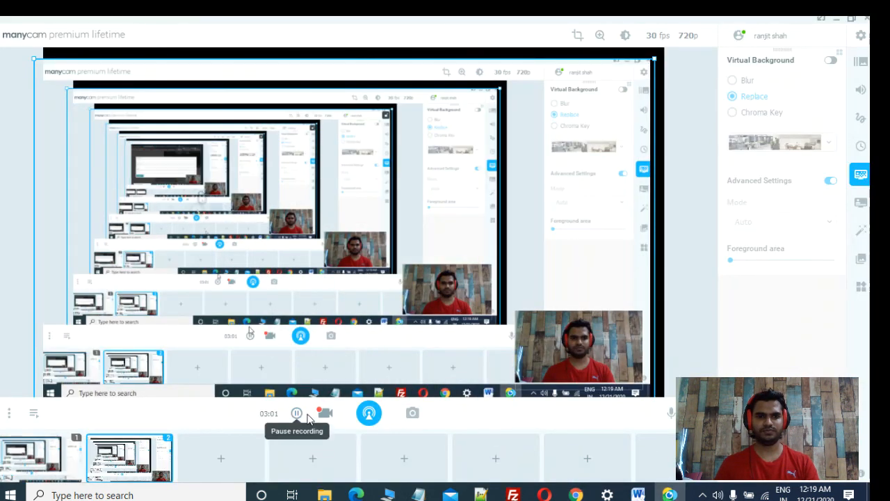